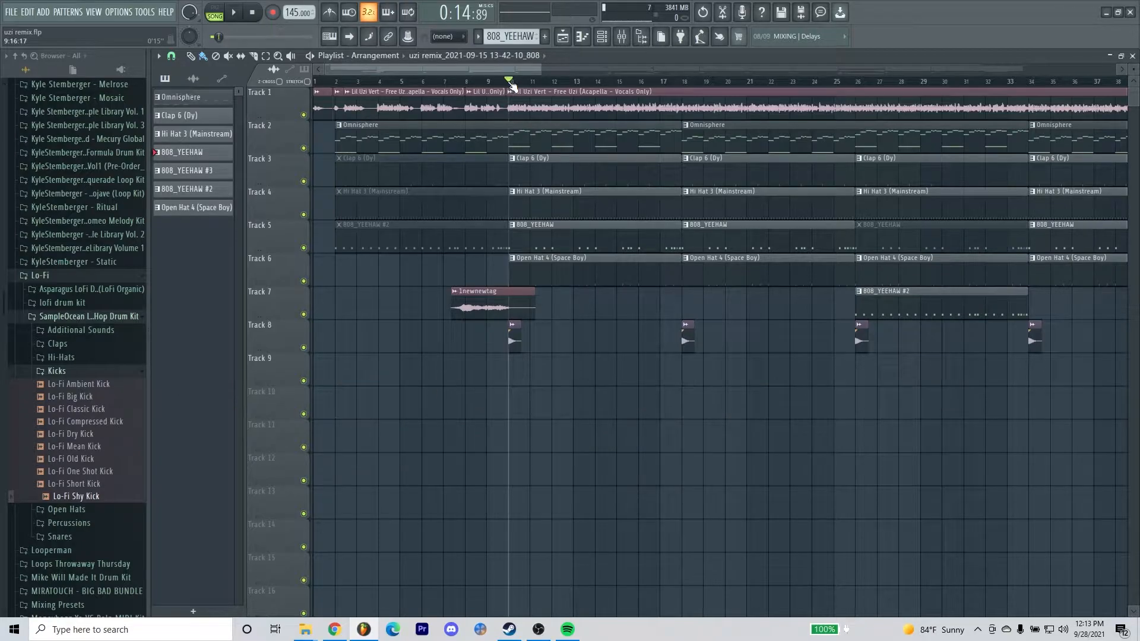
Play the song arrangement in the playlist to hear the current mix, and stop playback.
scroll(509, 84, up, 2)
scroll(509, 84, down, 2)
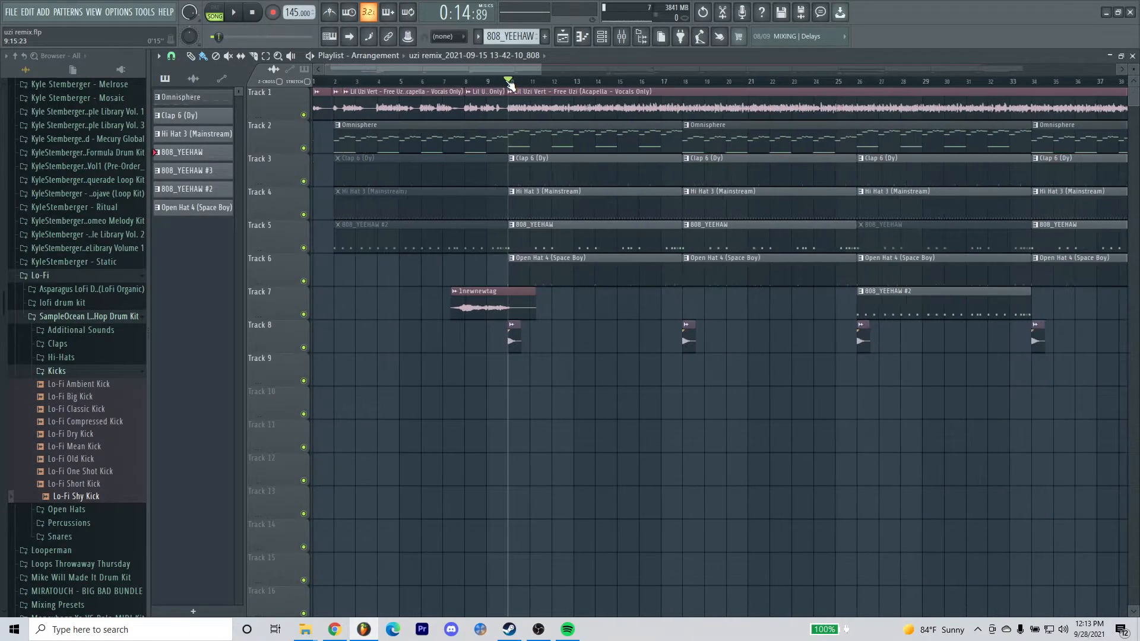
key(F9)
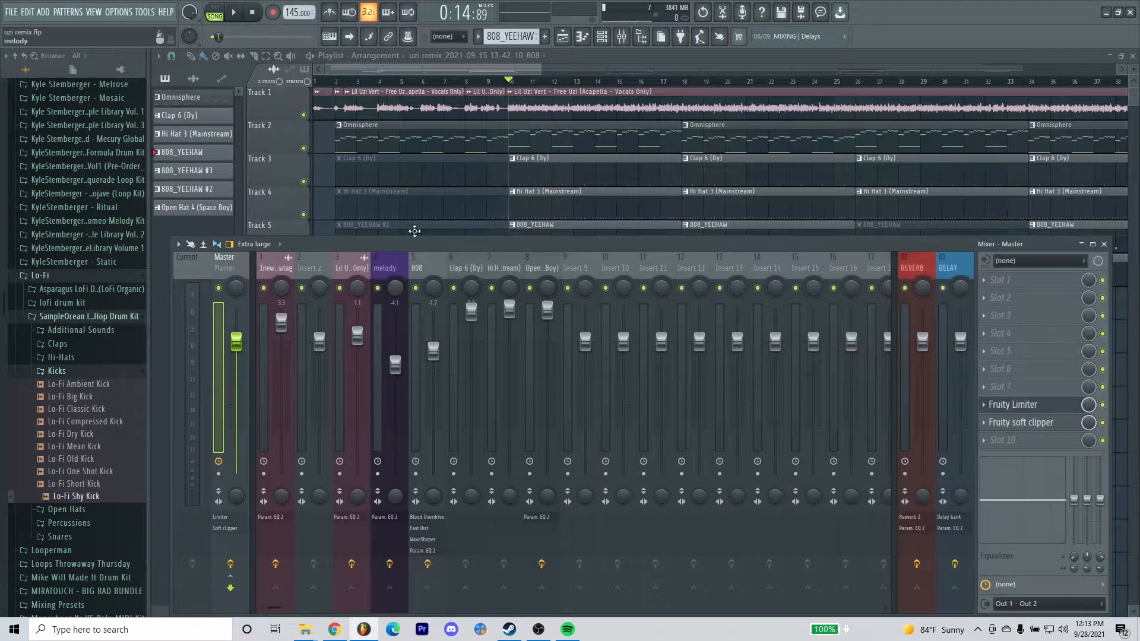
key(F9)
click(466, 83)
key(space)
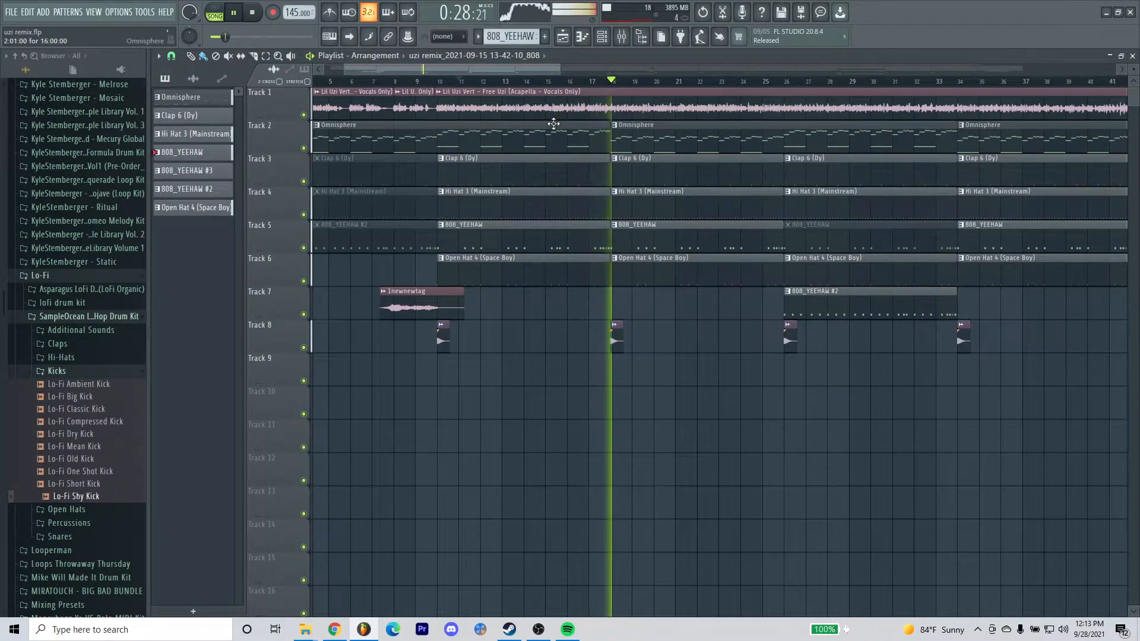
key(space)
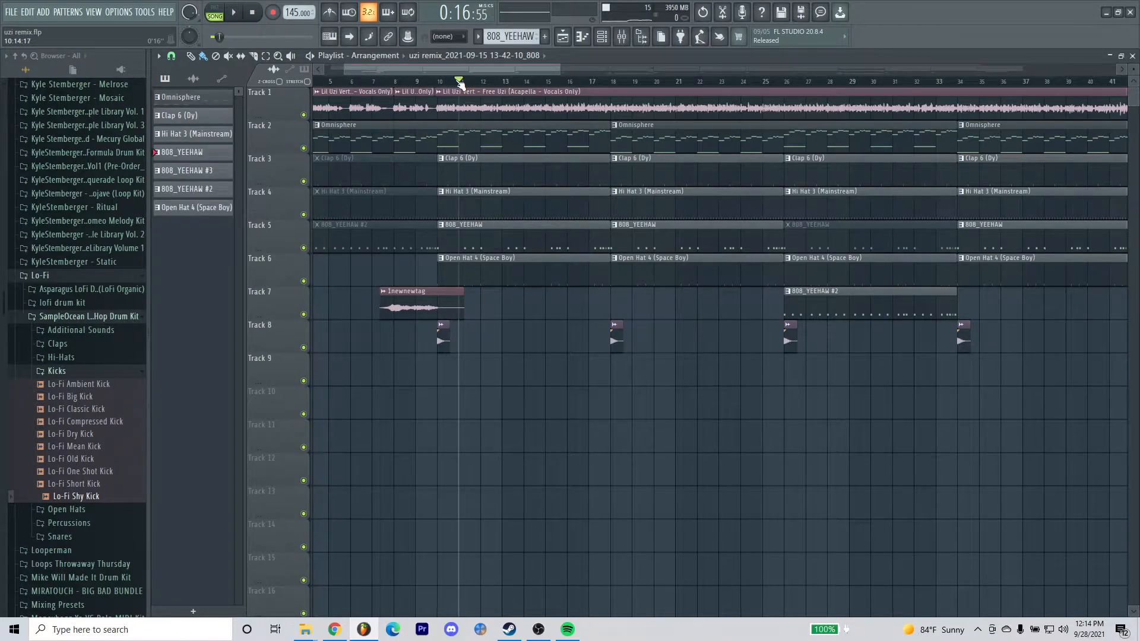
Open the Fruity Limiter on the mixer's master track and reset its gain to the default.
key(F9)
drag(439, 243, 444, 216)
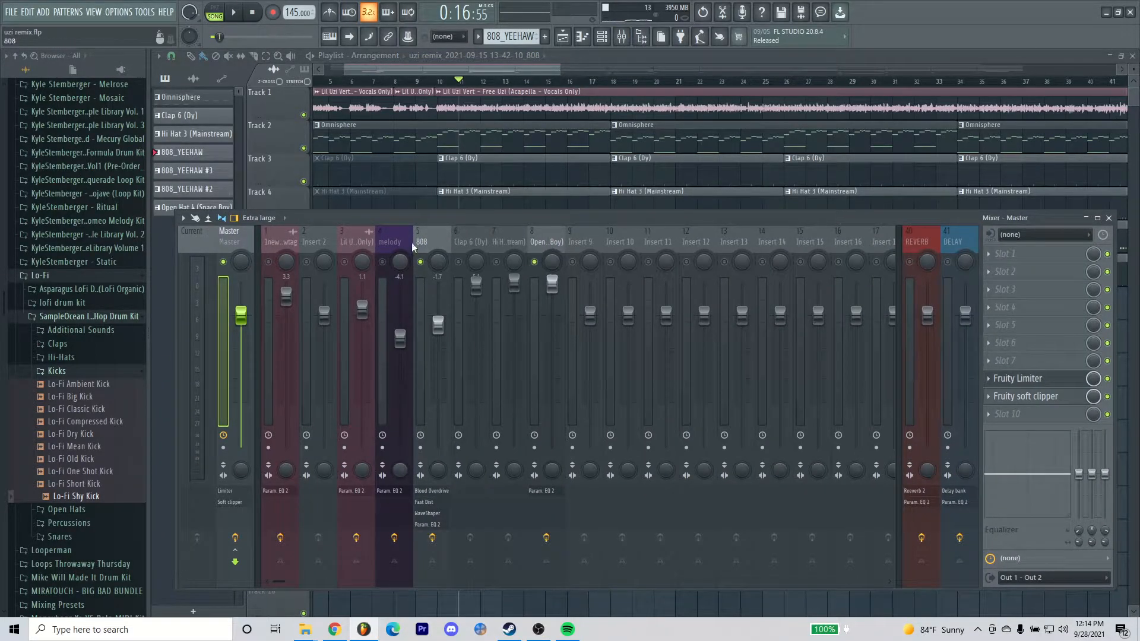
click(1034, 379)
drag(704, 378, 649, 275)
right_click(452, 435)
click(466, 434)
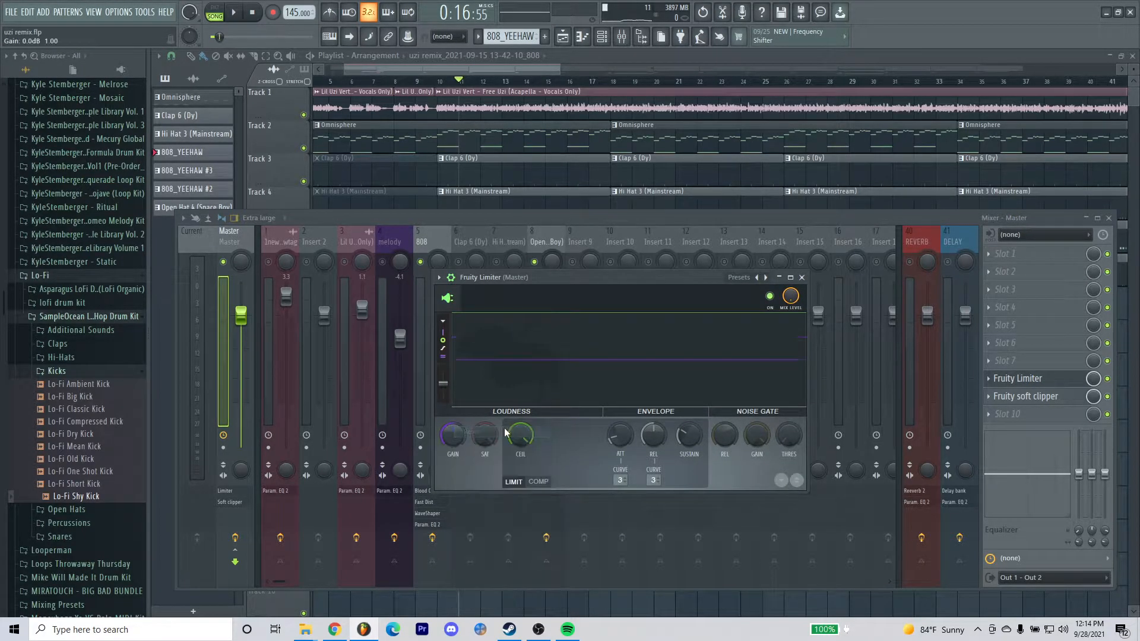
Set the master Fruity Limiter's ceiling to 12.0 dB and close the plugin.
right_click(520, 434)
click(534, 433)
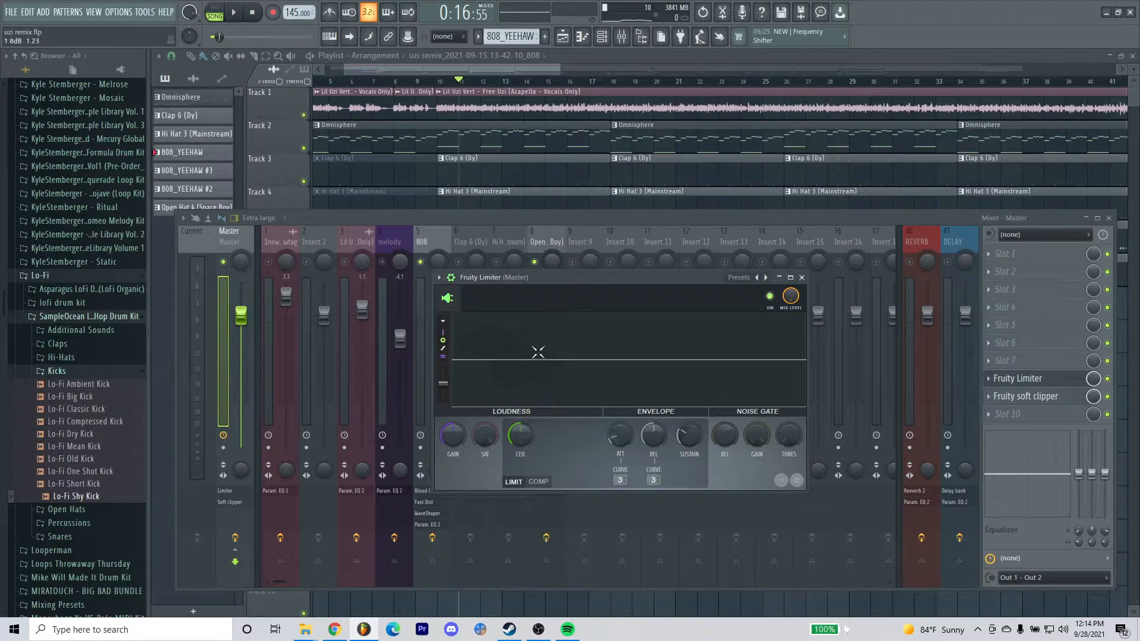
drag(520, 436, 519, 409)
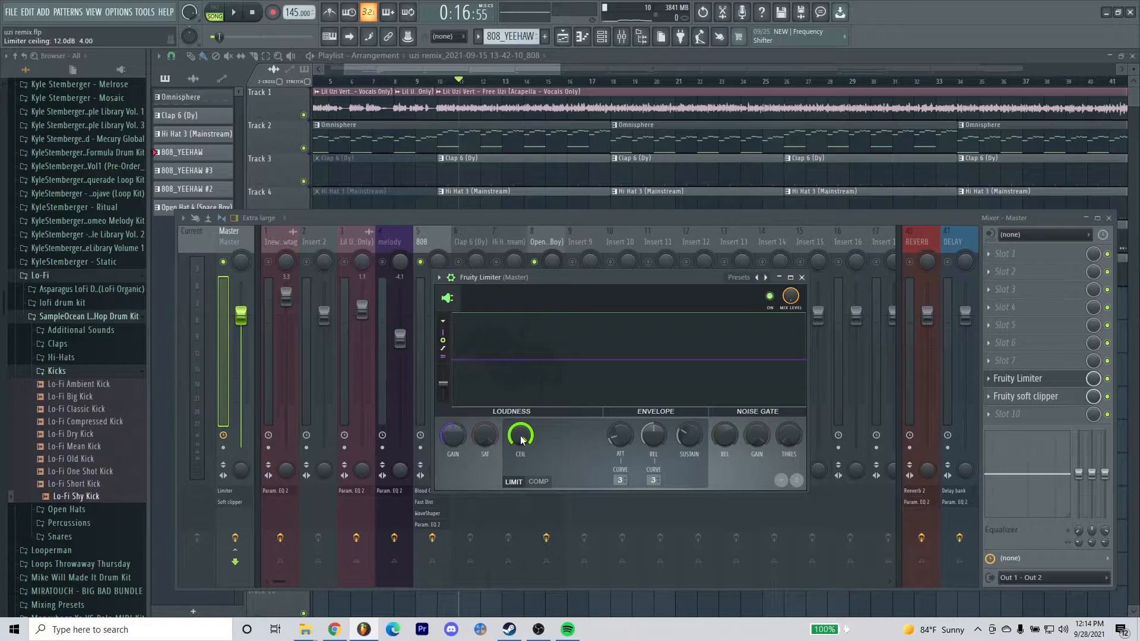
click(1027, 382)
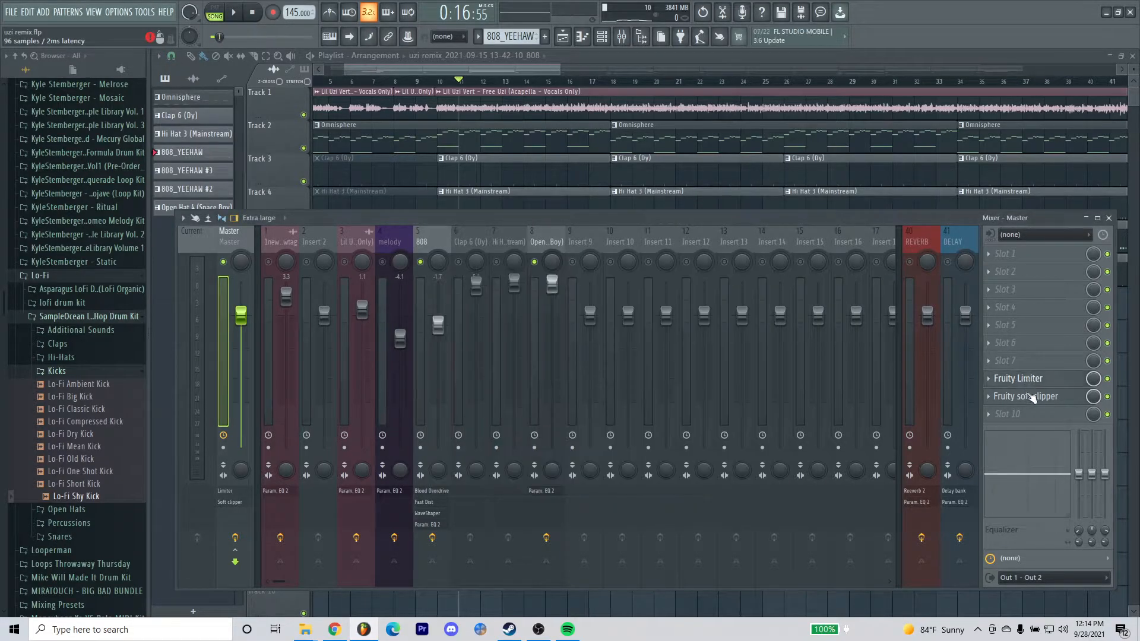
Delete the Fruity soft clipper from effect slot 9 on the master track.
click(1032, 396)
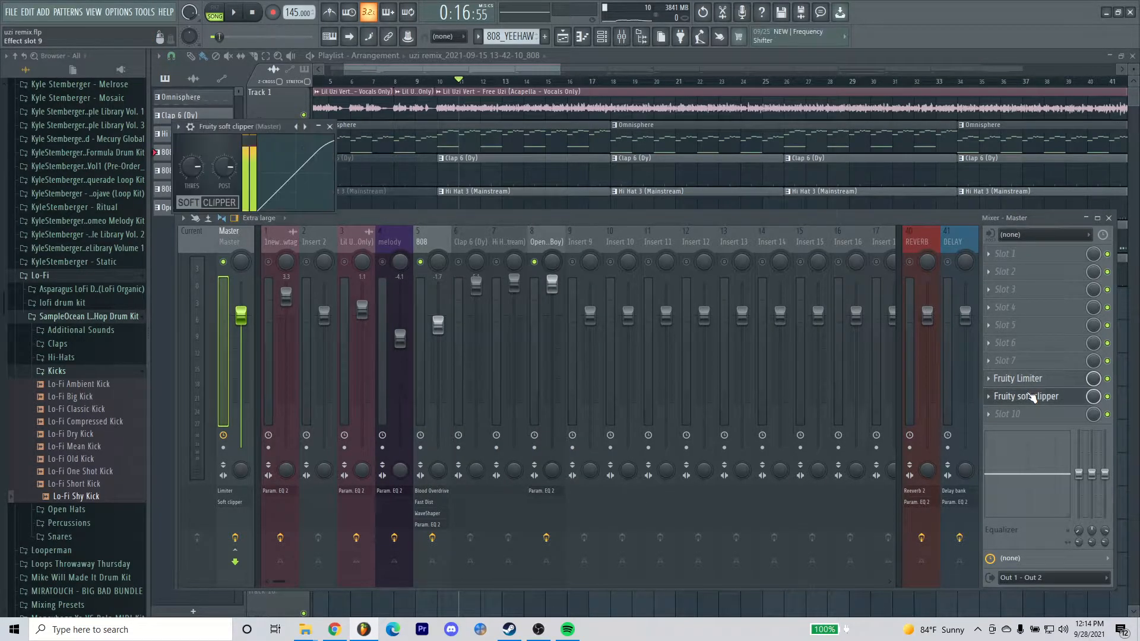
right_click(993, 400)
click(1009, 350)
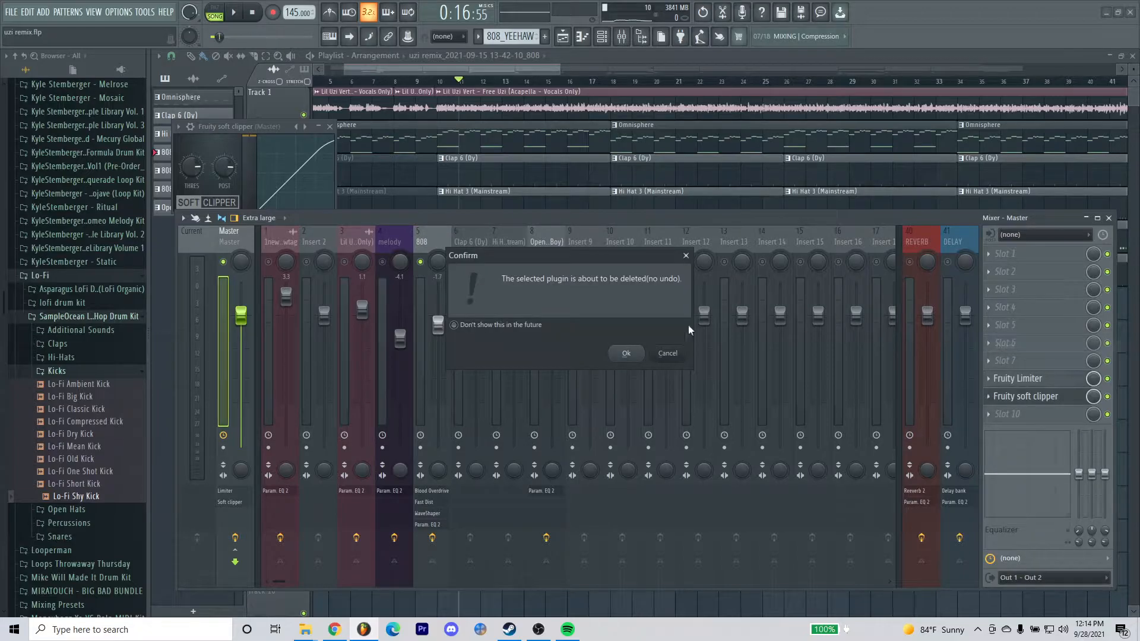
click(628, 354)
Load a fresh Fruity Soft Clipper into effect slot 9 on the master track.
right_click(1038, 395)
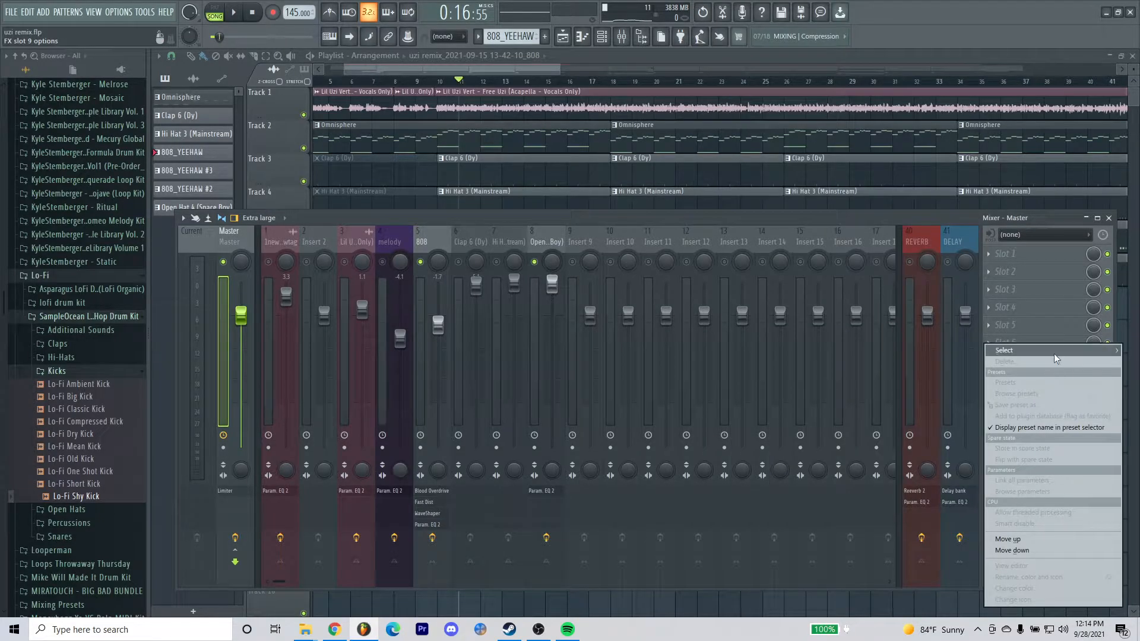
mouse_move(1054, 355)
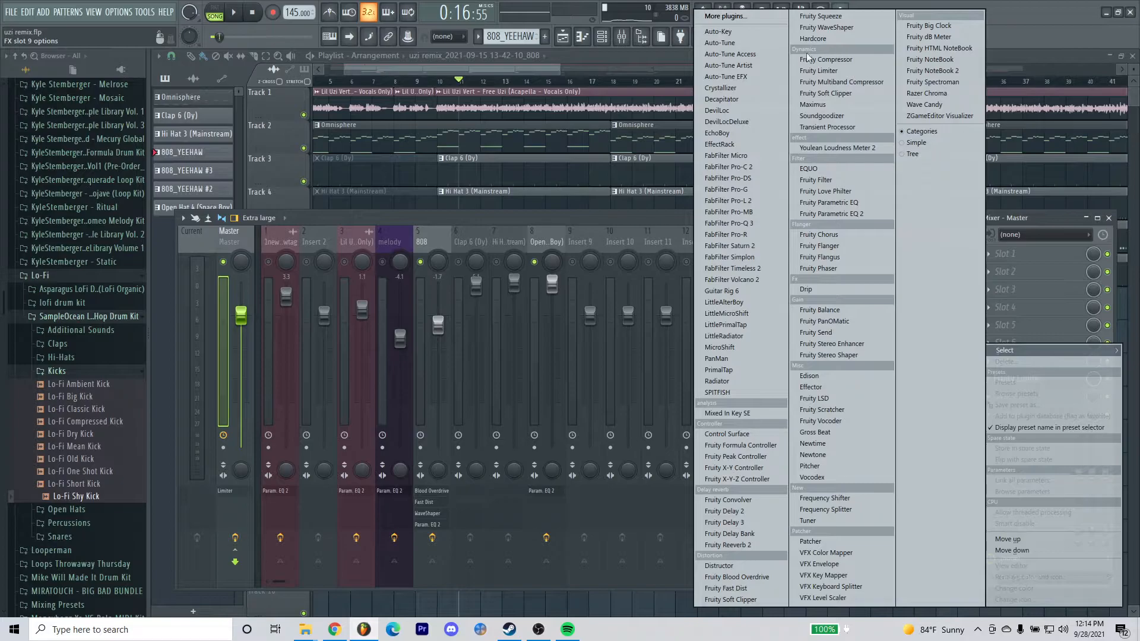
click(736, 599)
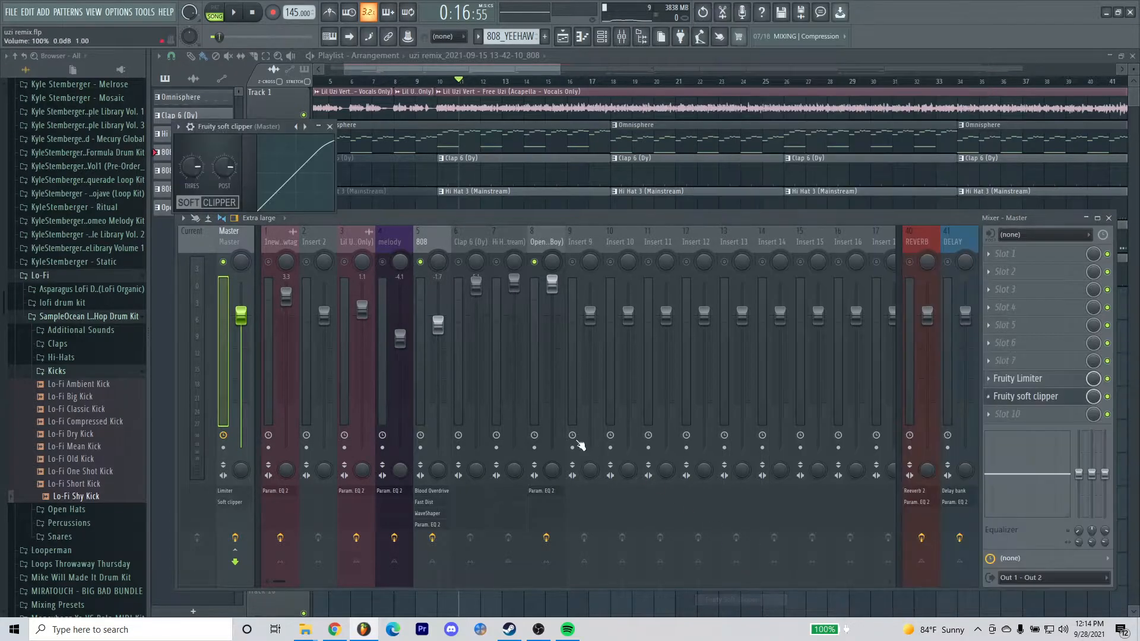
Reopen the master's Fruity Limiter and play the song briefly to examine the signal level against the limiter line.
click(1017, 379)
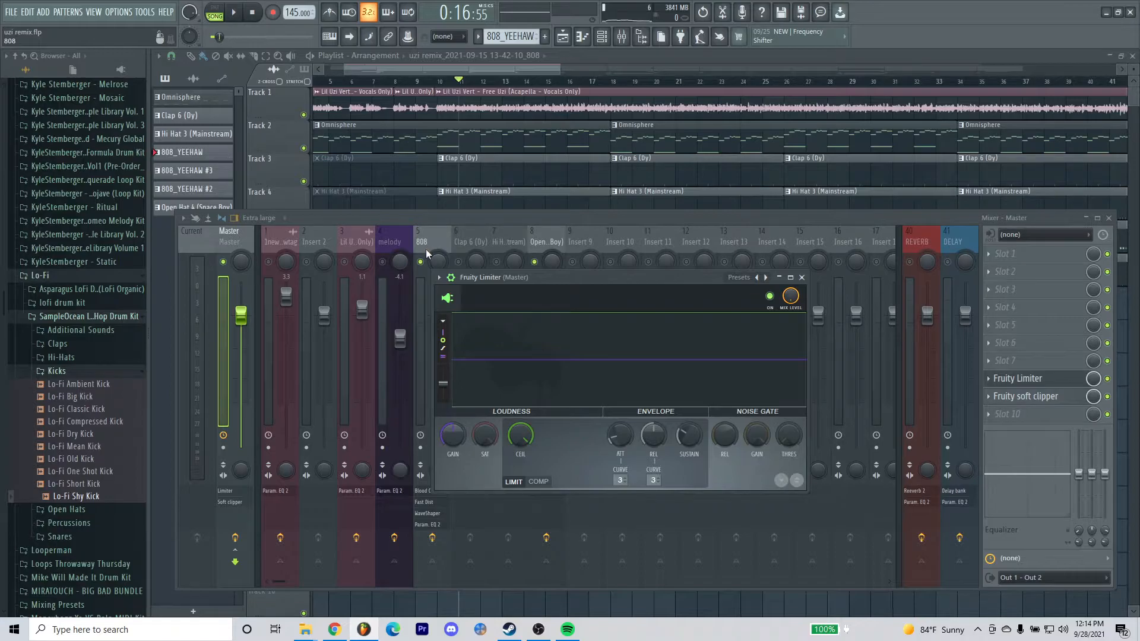
key(space)
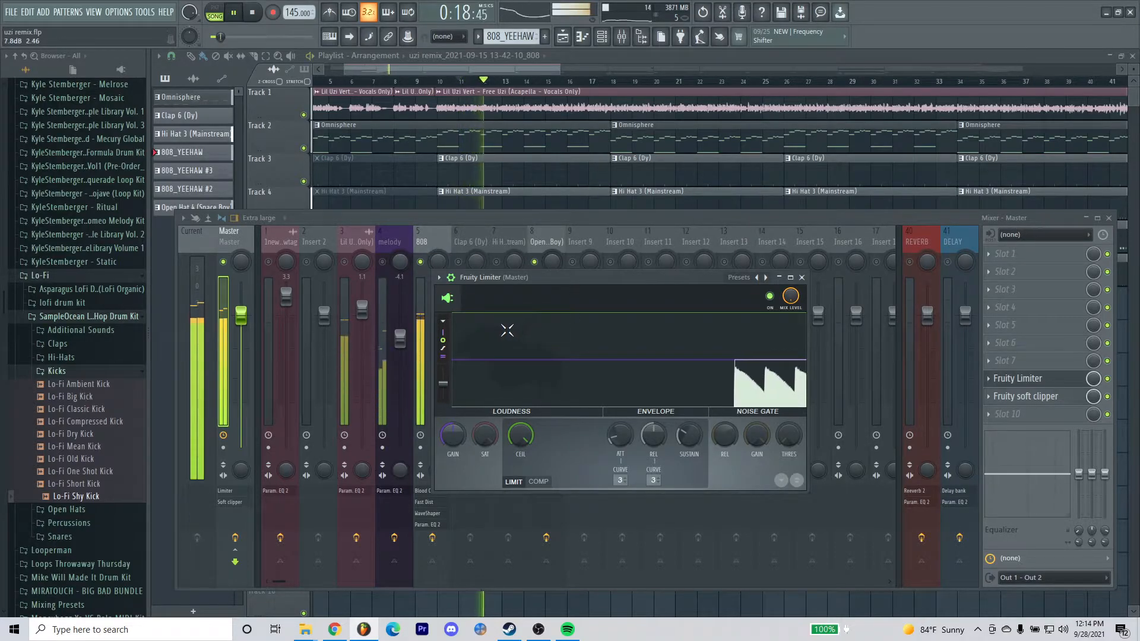
key(space)
Try the Fruity Limiter's gain at about 5.7 dB and reset it to 0 dB.
drag(451, 433, 451, 408)
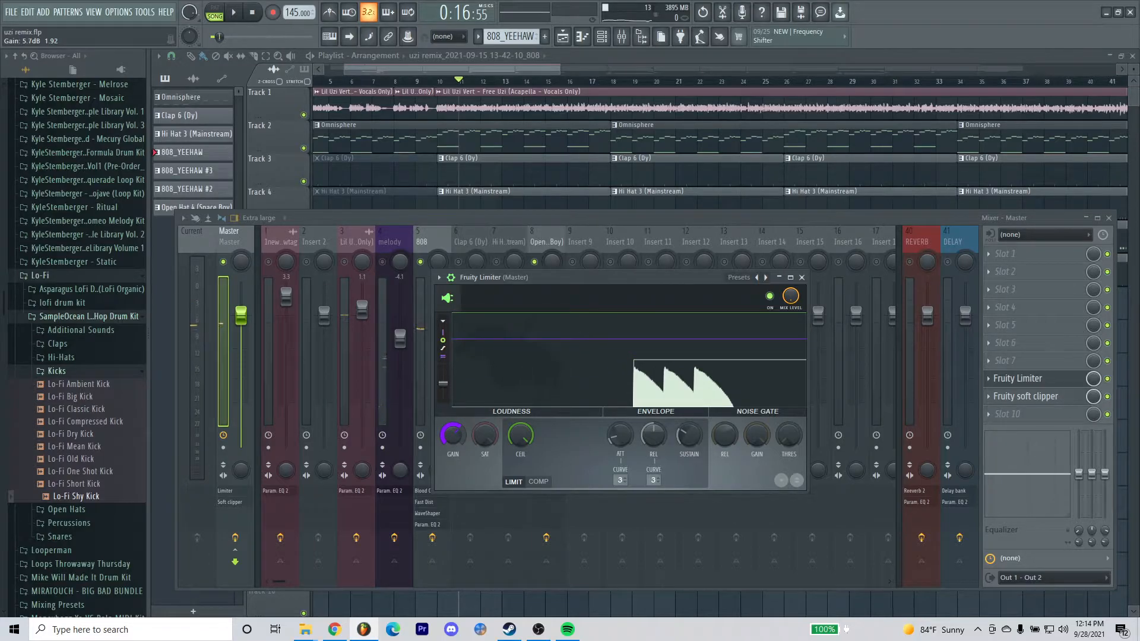
right_click(452, 436)
click(474, 430)
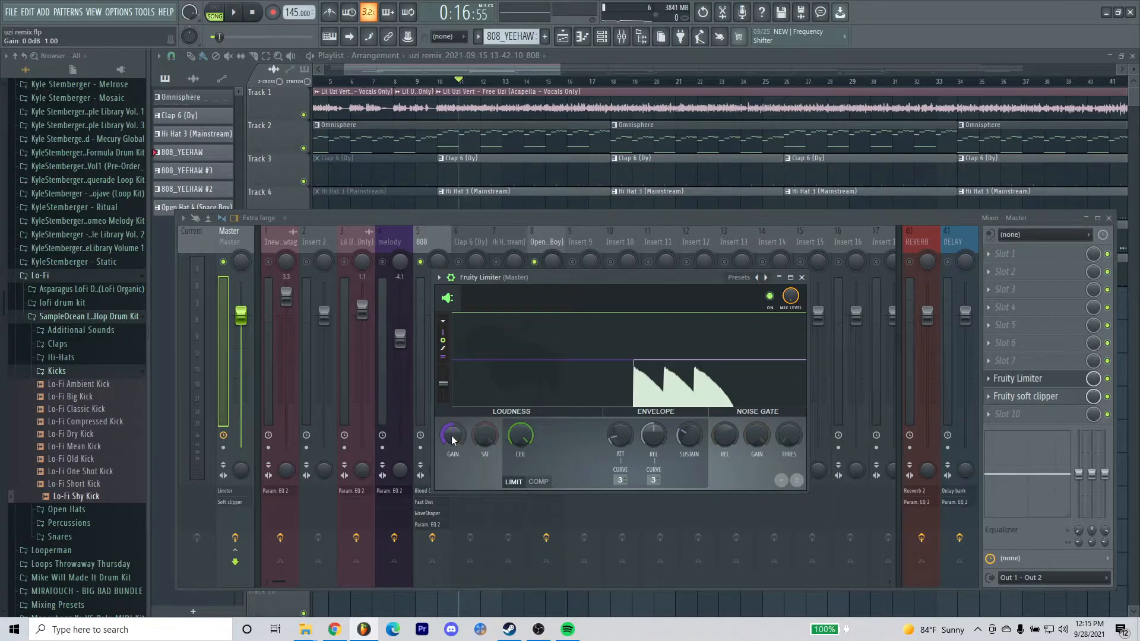
Raise the Fruity Limiter's gain to about 6.2 dB while the song plays, and stop playback.
key(space)
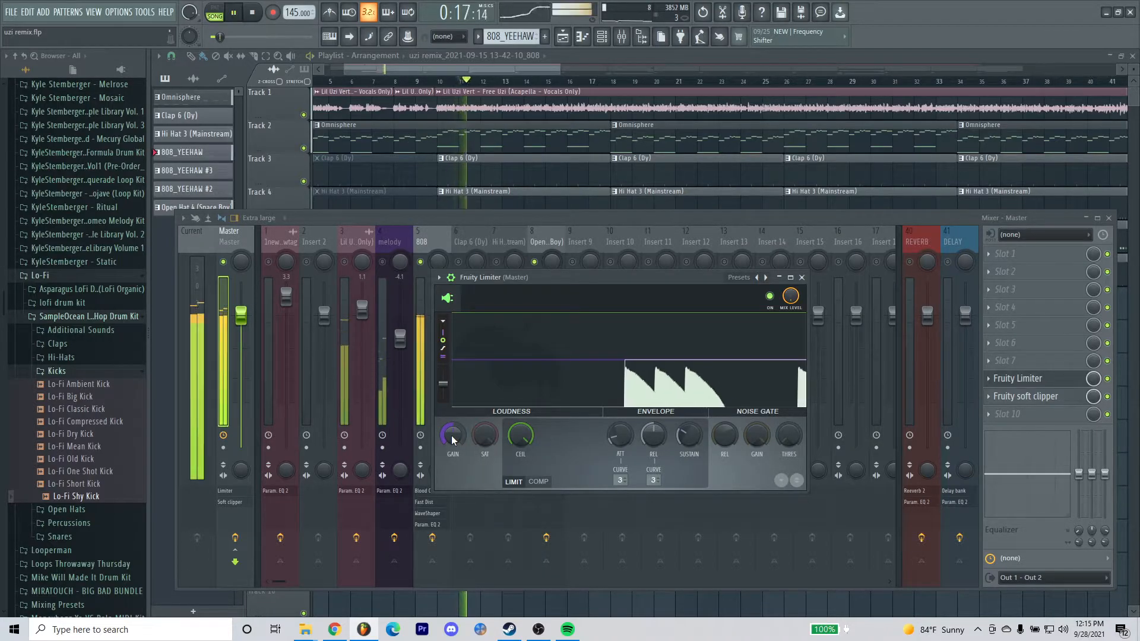
drag(451, 435, 451, 406)
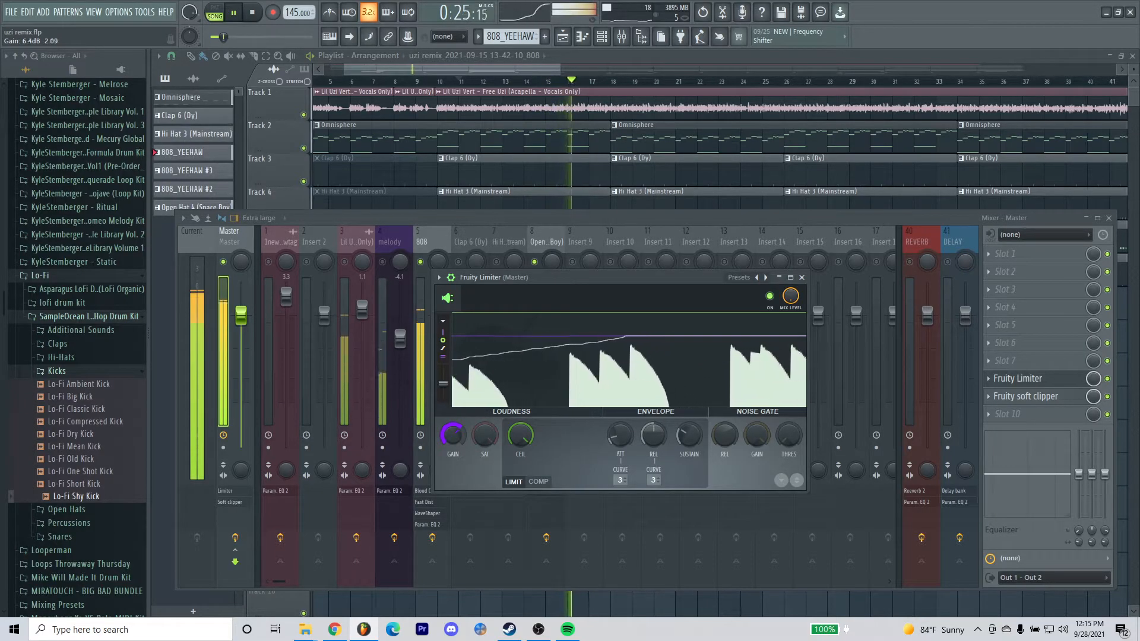
drag(452, 434, 452, 435)
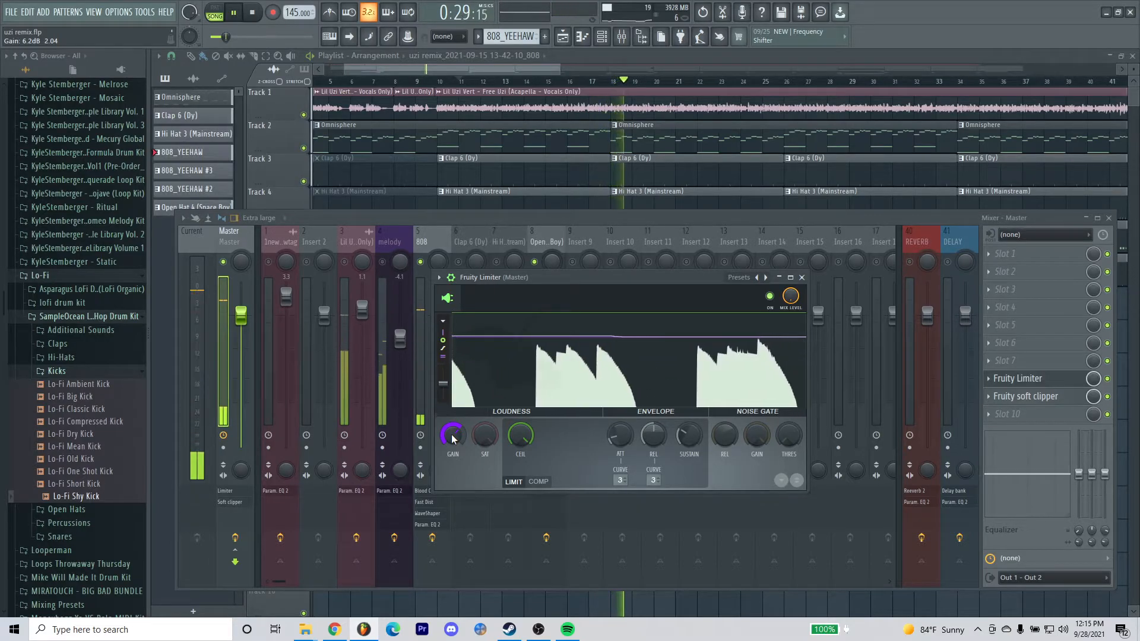
key(space)
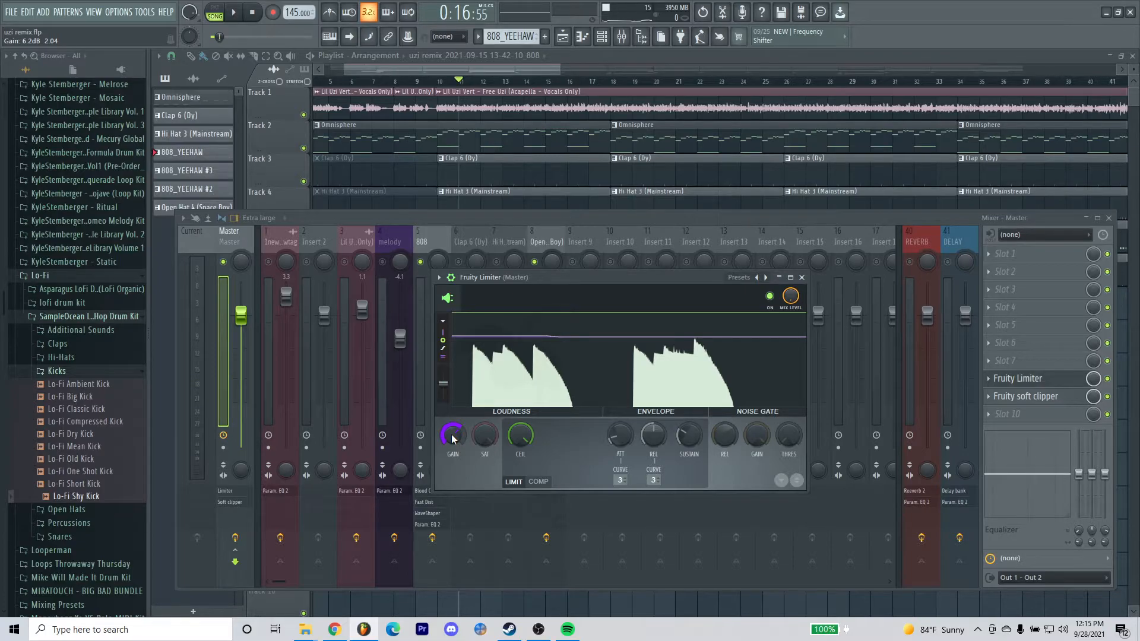
Try pushing the Fruity Limiter's gain up to 8.8 dB during playback, and stop the song.
key(space)
drag(451, 434, 451, 419)
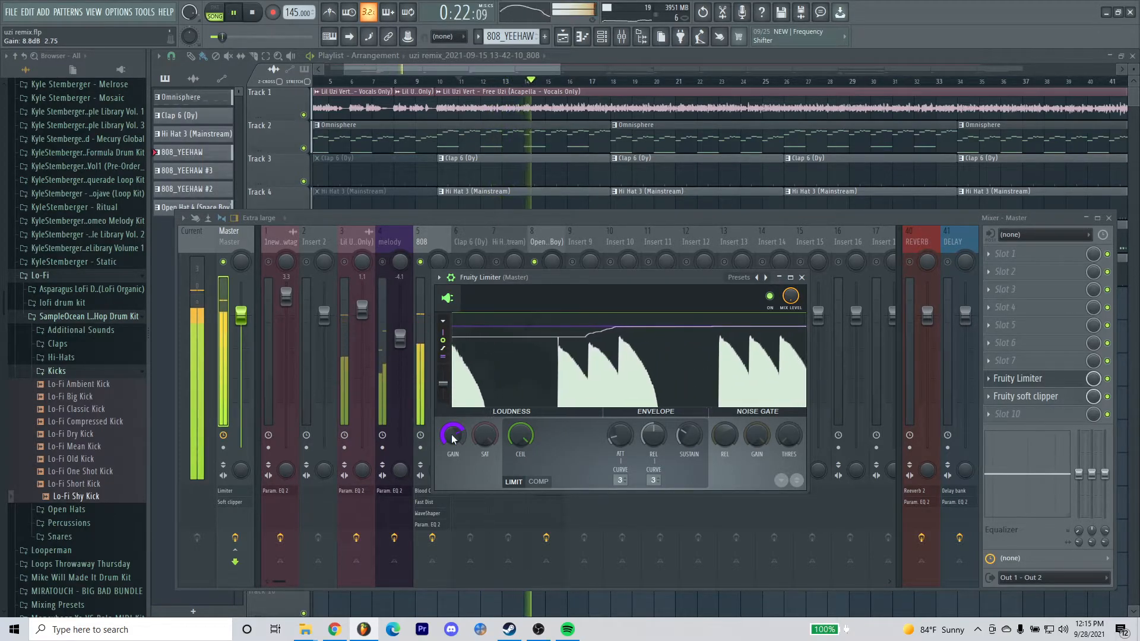
key(space)
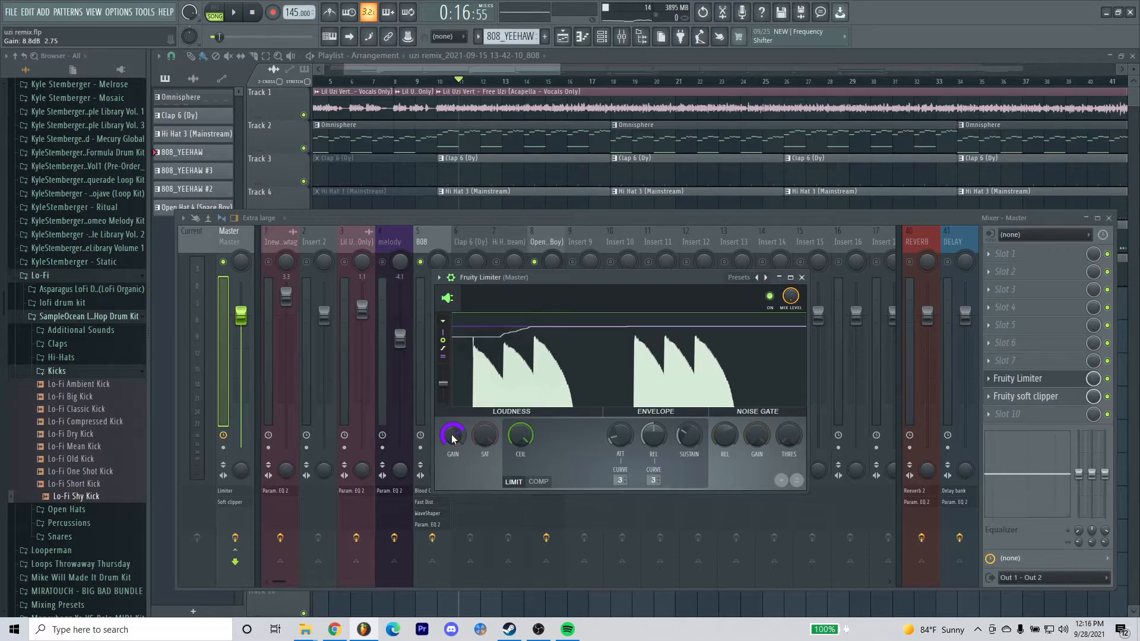
Lower the Fruity Limiter's gain back to about its previous level and play the song to check the loudness.
drag(451, 433, 451, 463)
key(space)
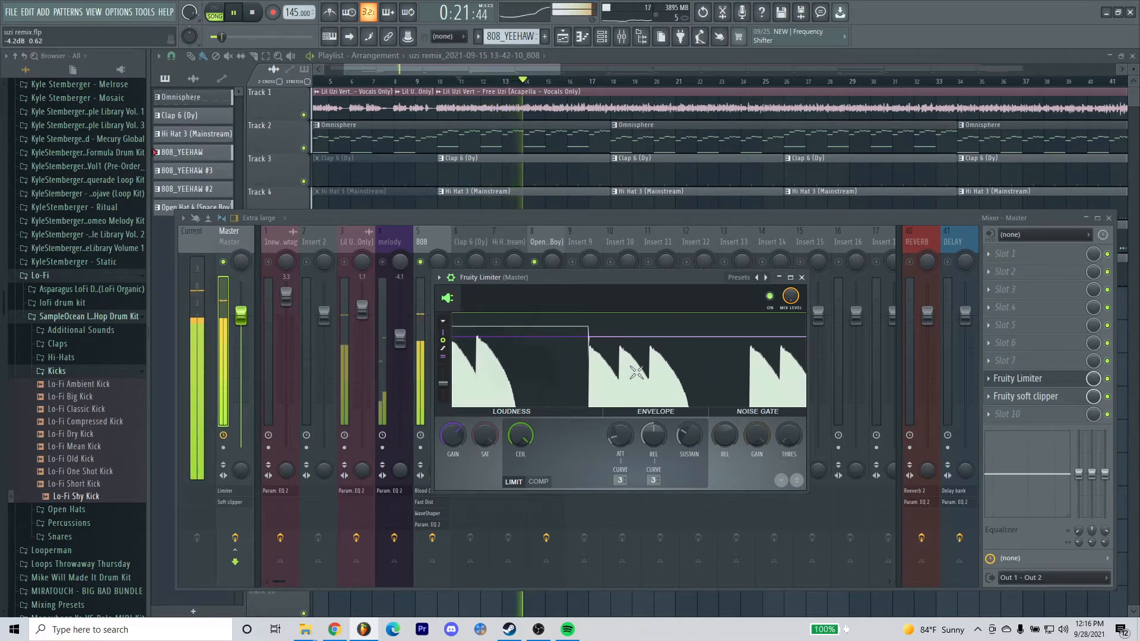
key(space)
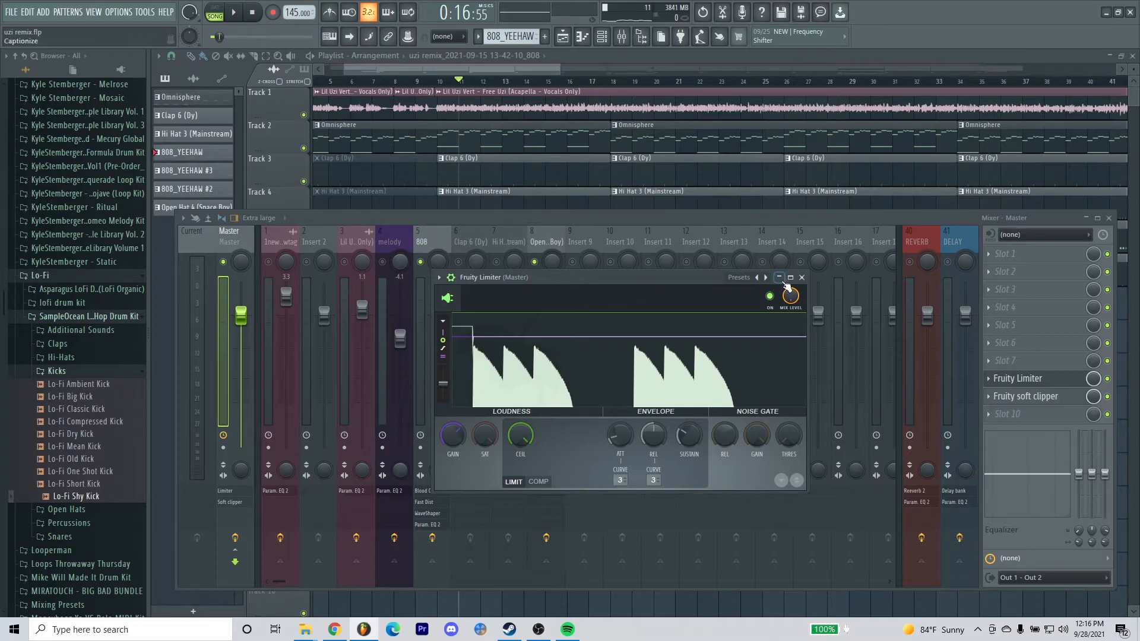
Close the Fruity Limiter and return to the playlist with the playhead at bar 10.
click(802, 277)
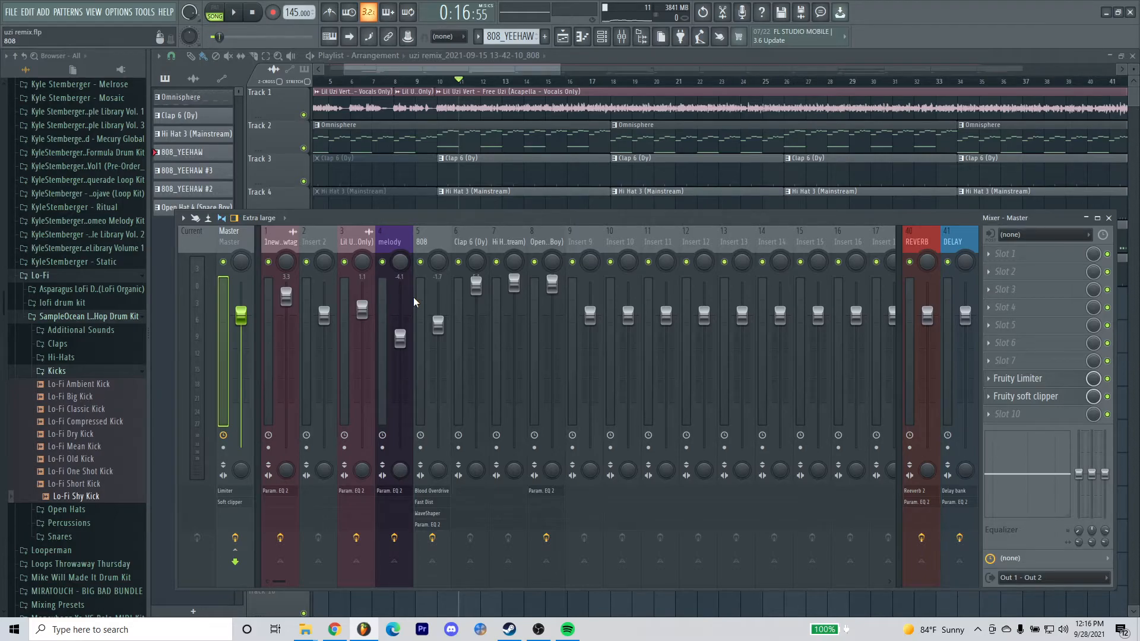
click(469, 69)
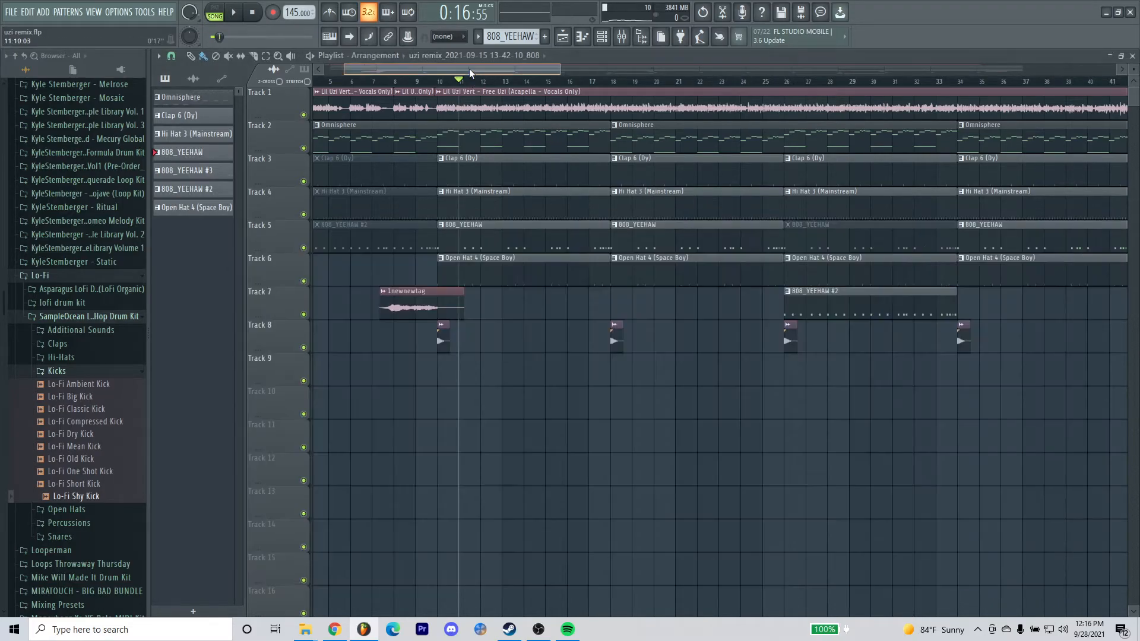
scroll(630, 84, down, 5)
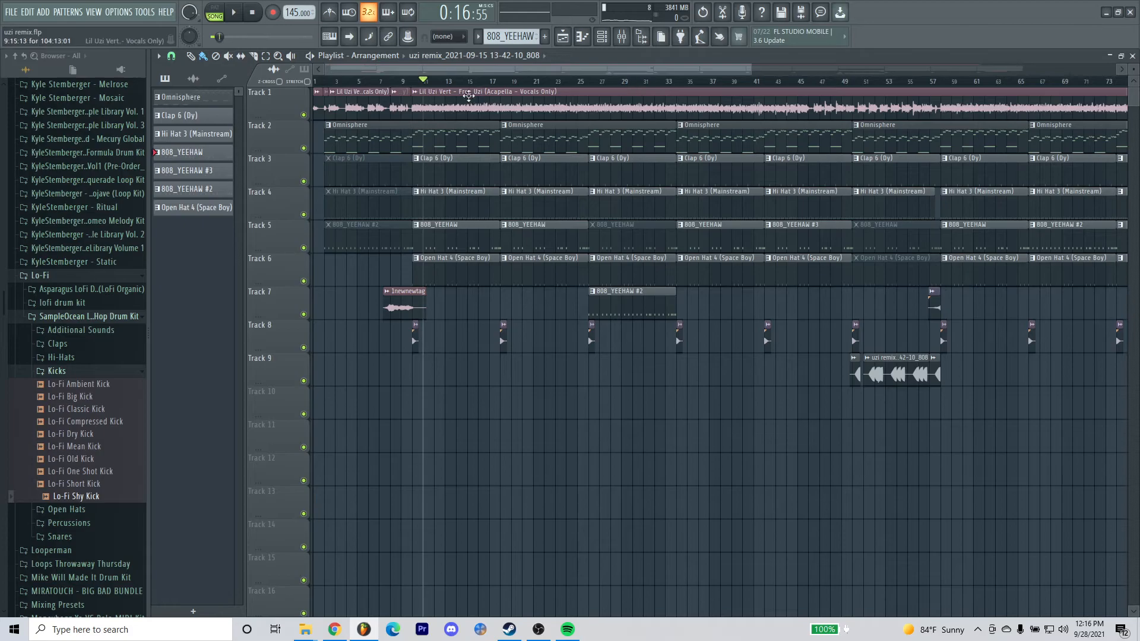
scroll(436, 85, up, 3)
scroll(436, 85, up, 3)
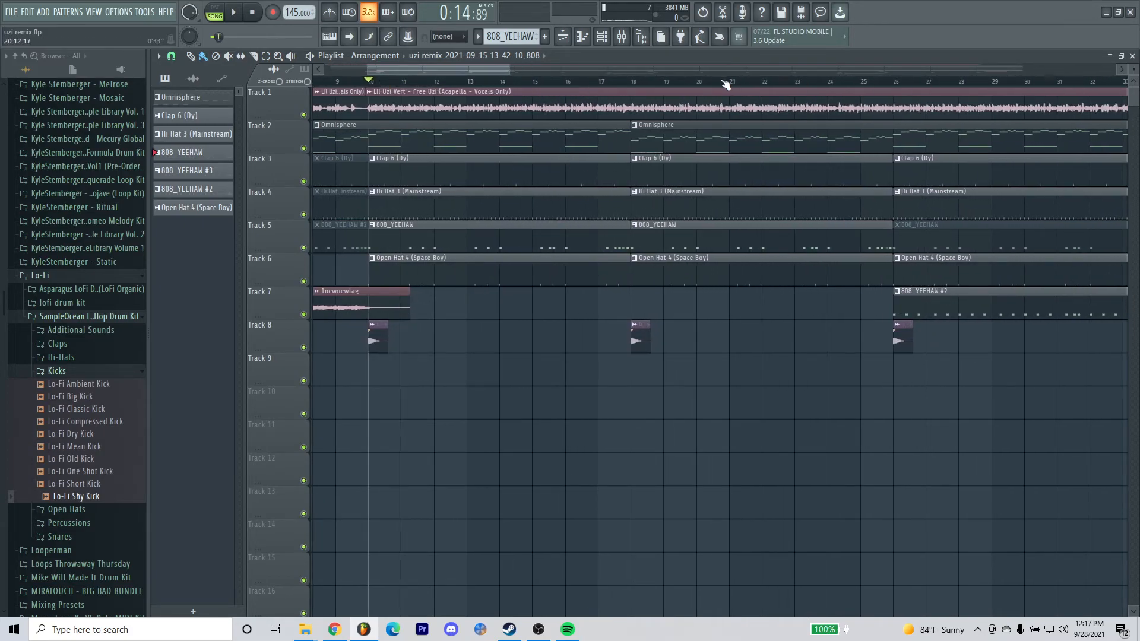
scroll(726, 86, down, 3)
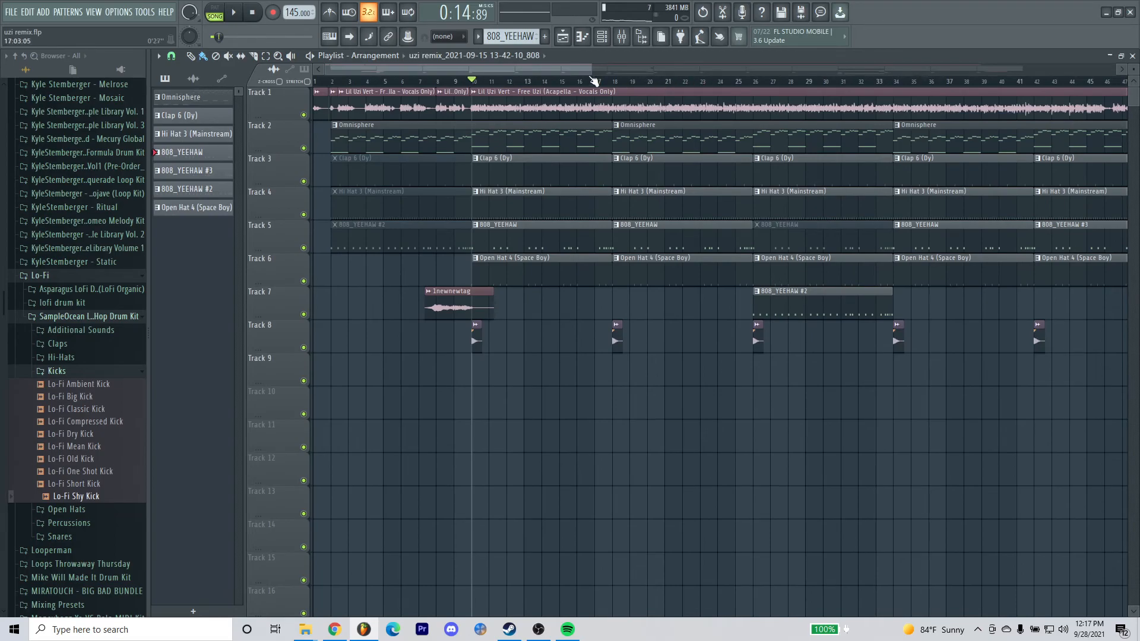